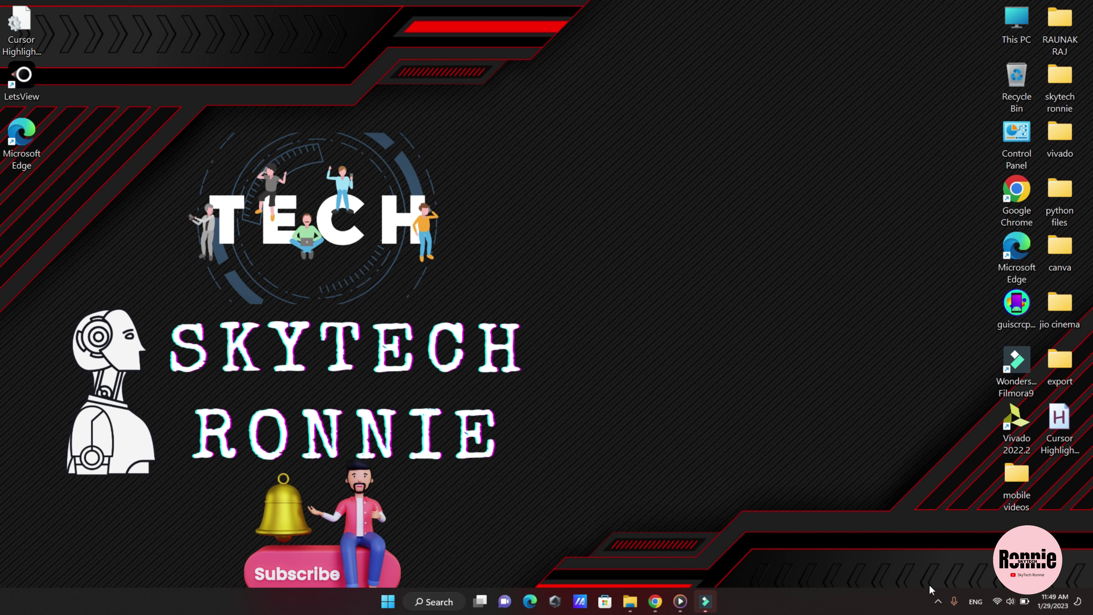
Step: Open Chrome maximized, search for 'image to text' and scroll to the imagetotext.info result
{"action": "double_click", "coordinate": [1015, 206]}
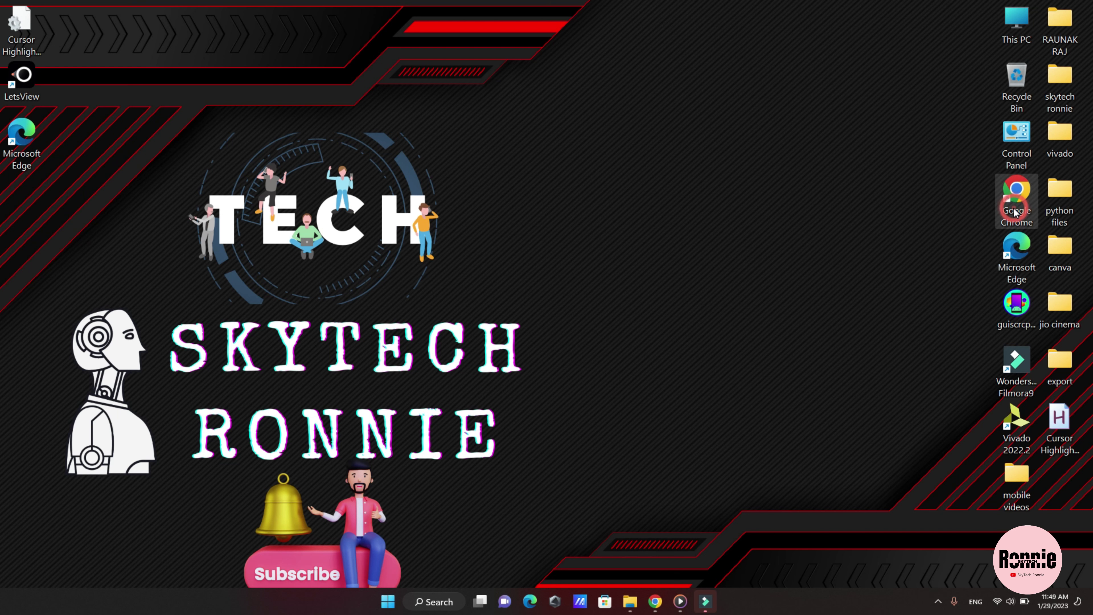
{"action": "left_click", "coordinate": [654, 20]}
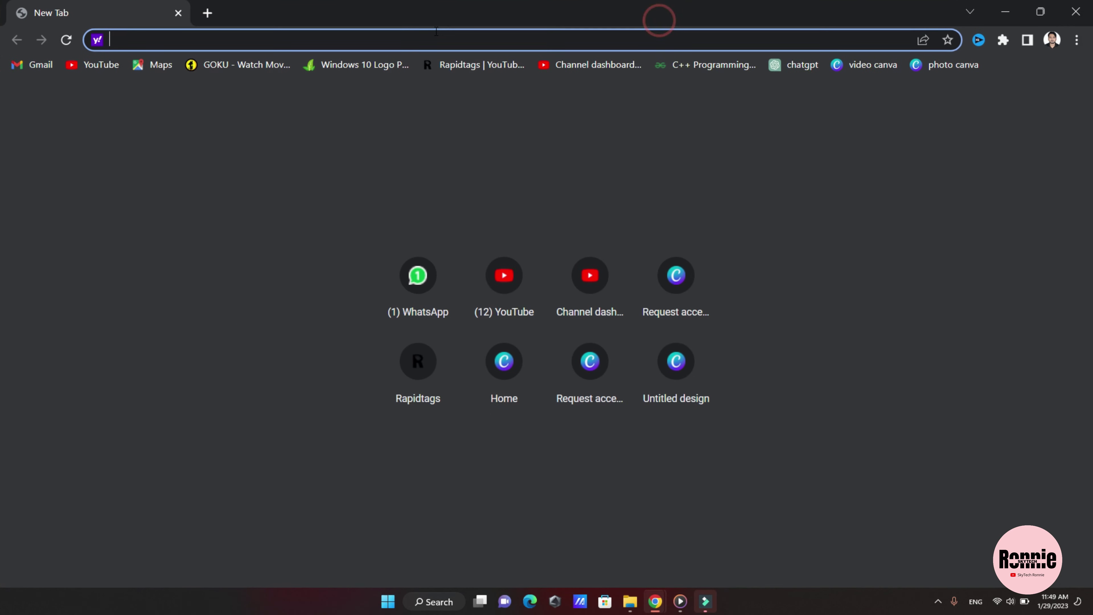
{"action": "type", "text": "im"}
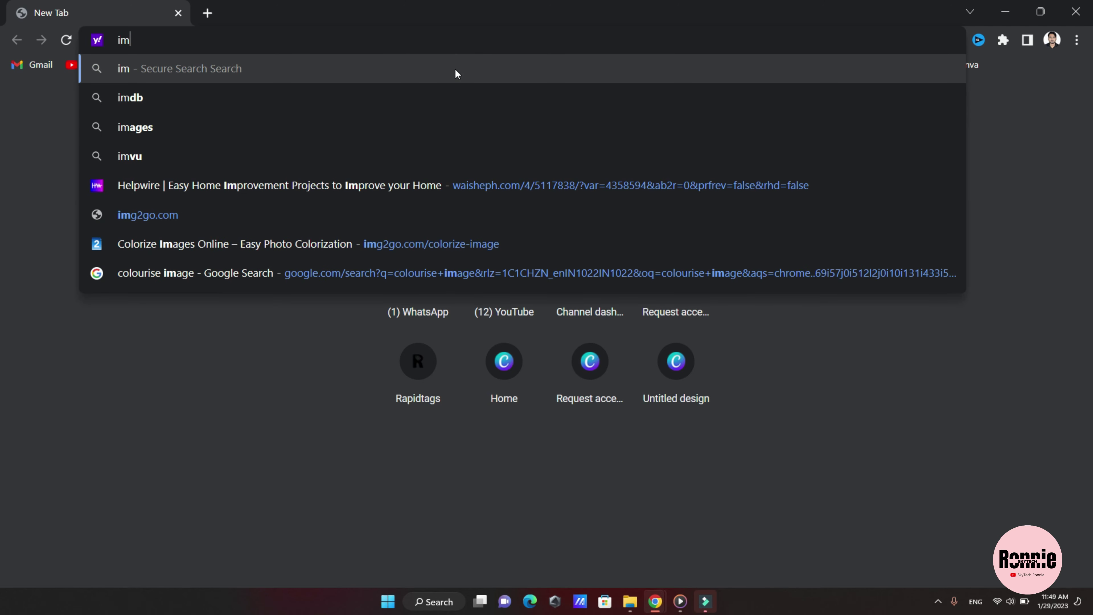
{"action": "type", "text": "age+to+text"}
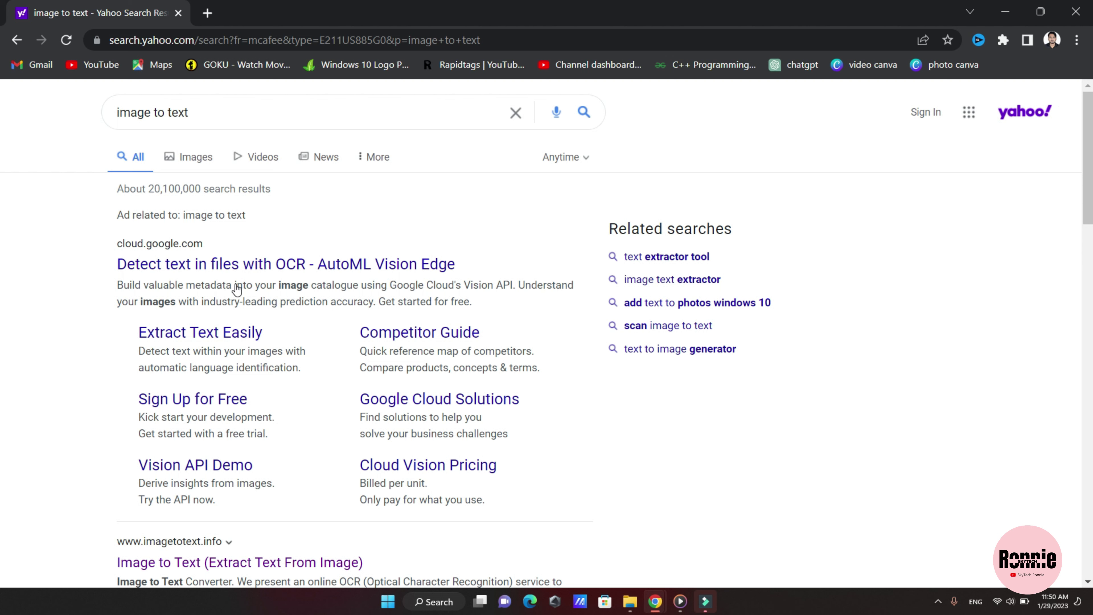
{"action": "scroll", "coordinate": [237, 287], "scroll_direction": "down", "scroll_amount": 3}
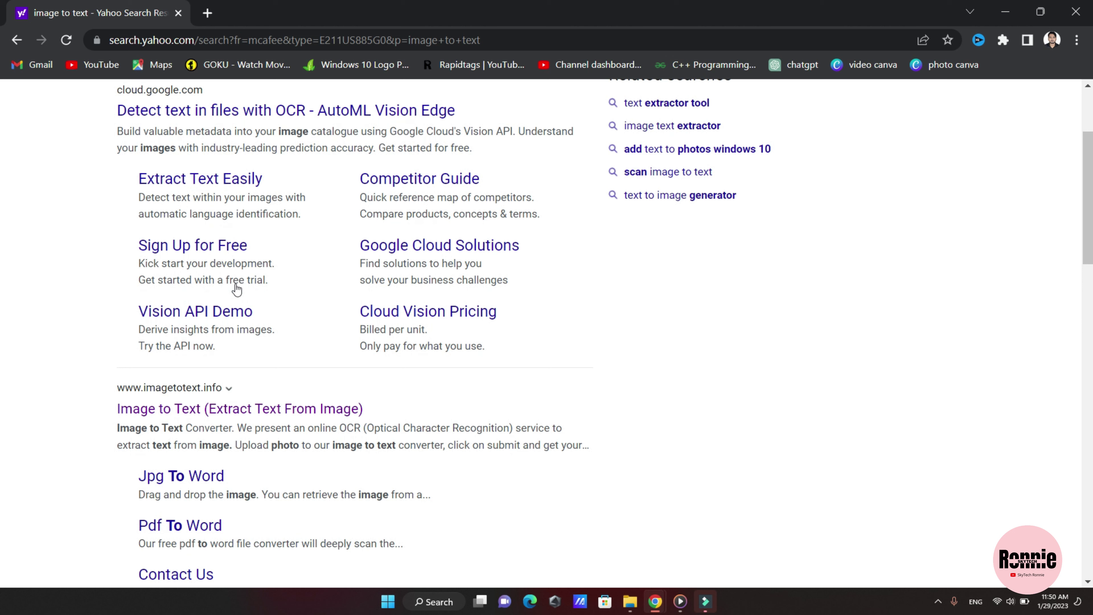
Step: Upload अपने Laptop (3) (3).png from Downloads into the imagetotext.info converter
{"action": "left_click", "coordinate": [153, 410]}
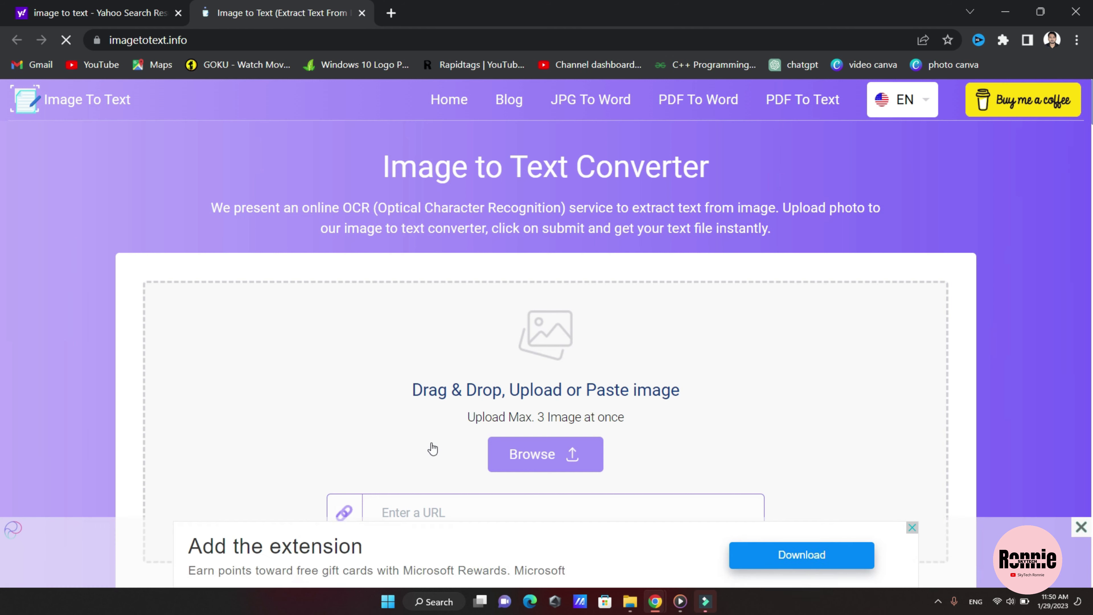
{"action": "scroll", "coordinate": [433, 449], "scroll_direction": "down", "scroll_amount": 2}
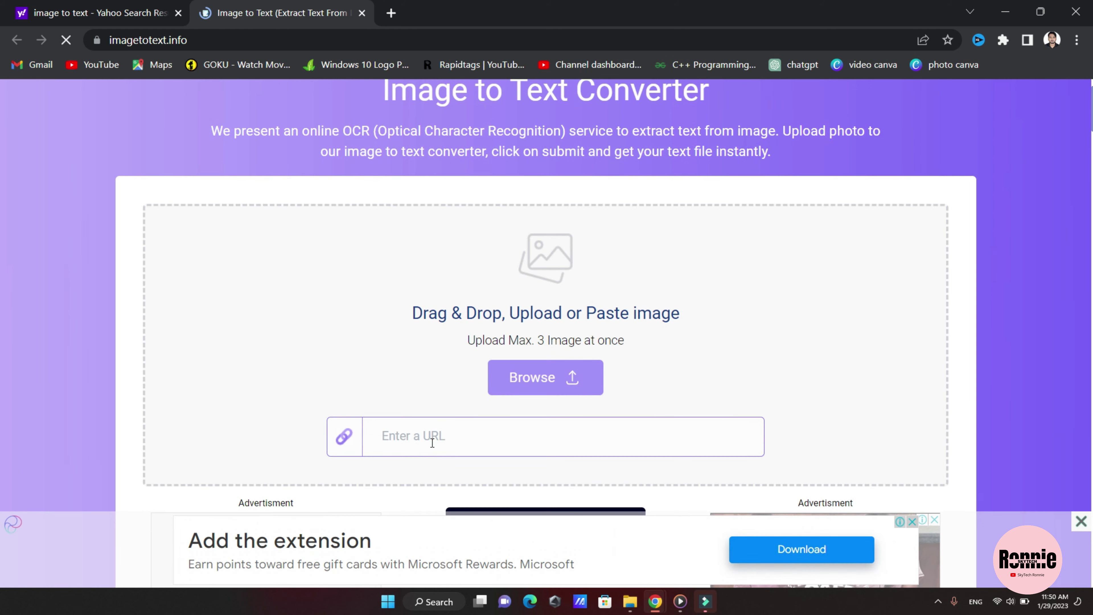
{"action": "scroll", "coordinate": [432, 442], "scroll_direction": "down", "scroll_amount": 2}
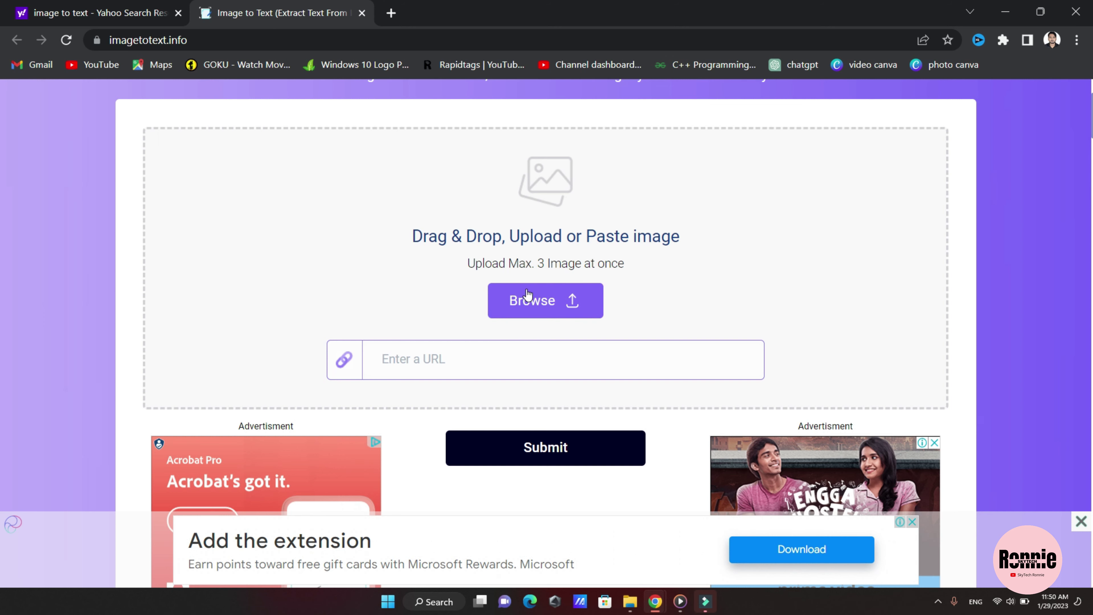
{"action": "left_click", "coordinate": [530, 298]}
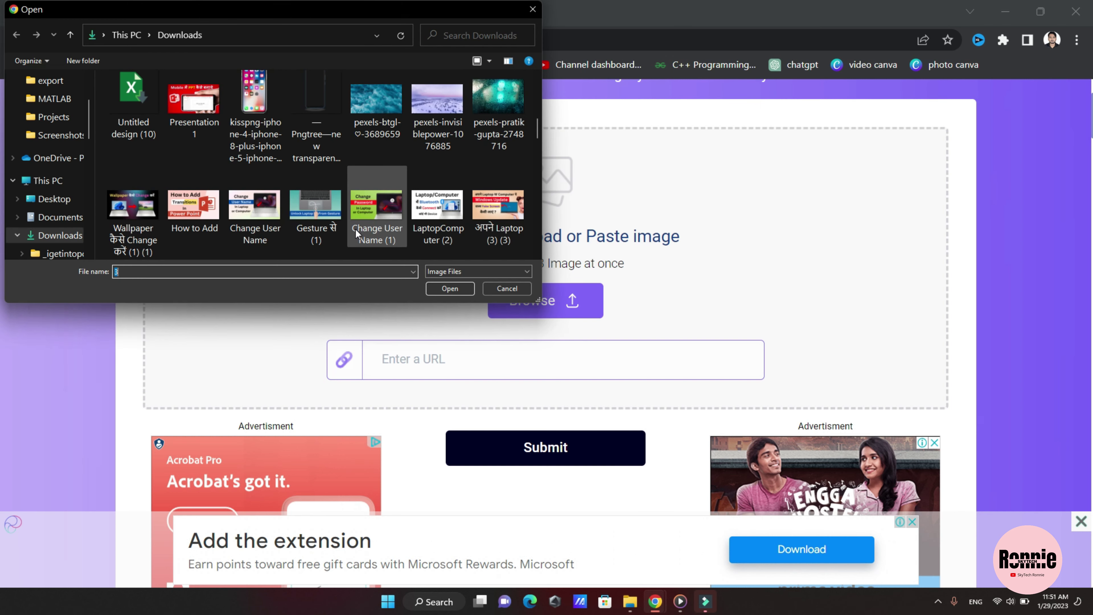
{"action": "mouse_move", "coordinate": [315, 209]}
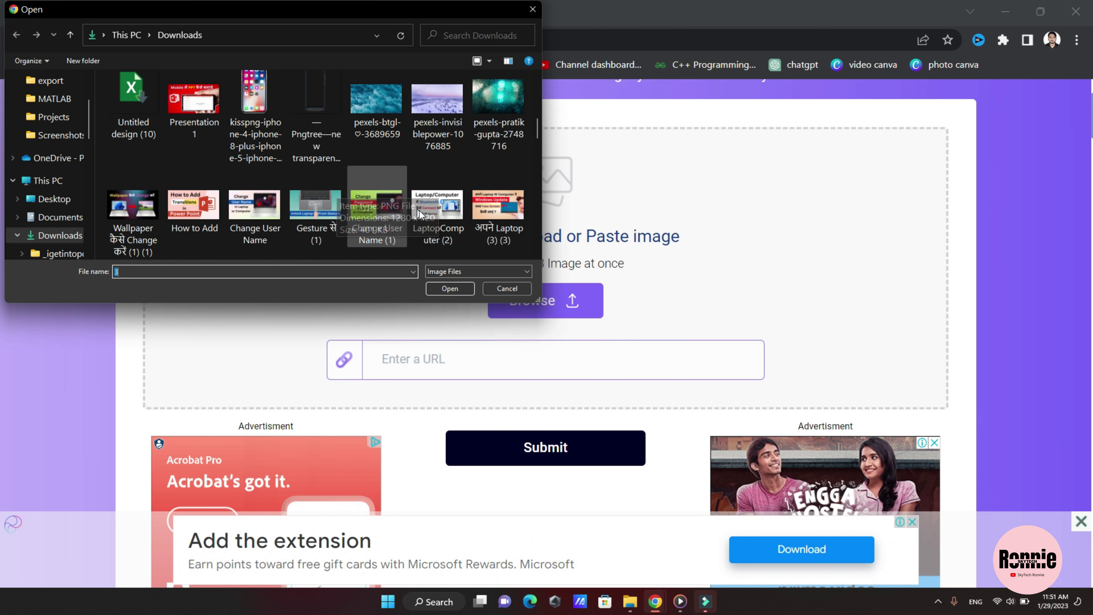
{"action": "left_click", "coordinate": [487, 236]}
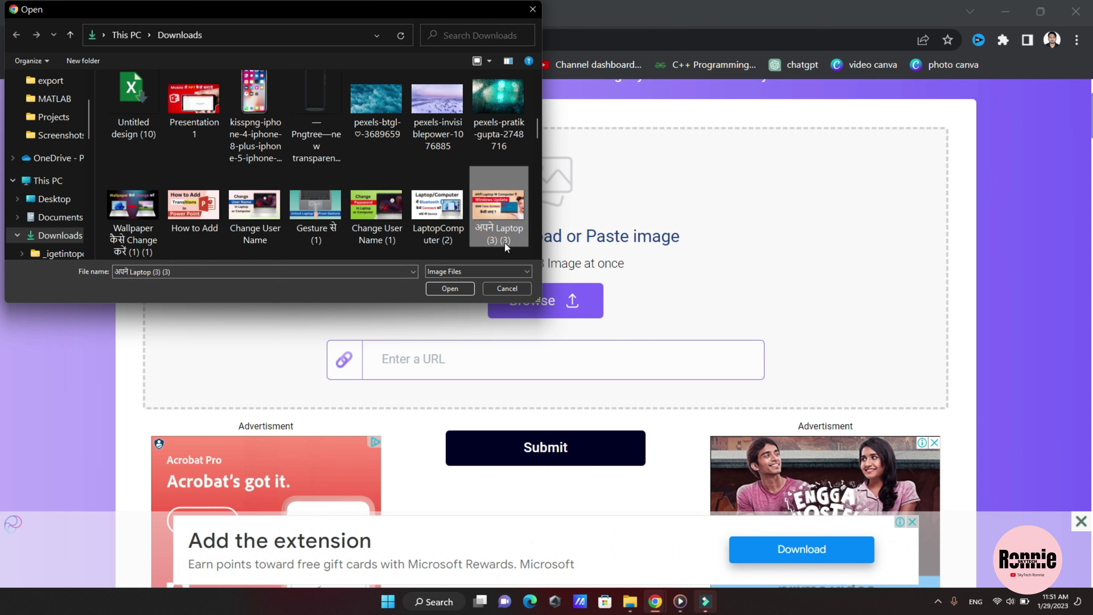
{"action": "left_click", "coordinate": [444, 291]}
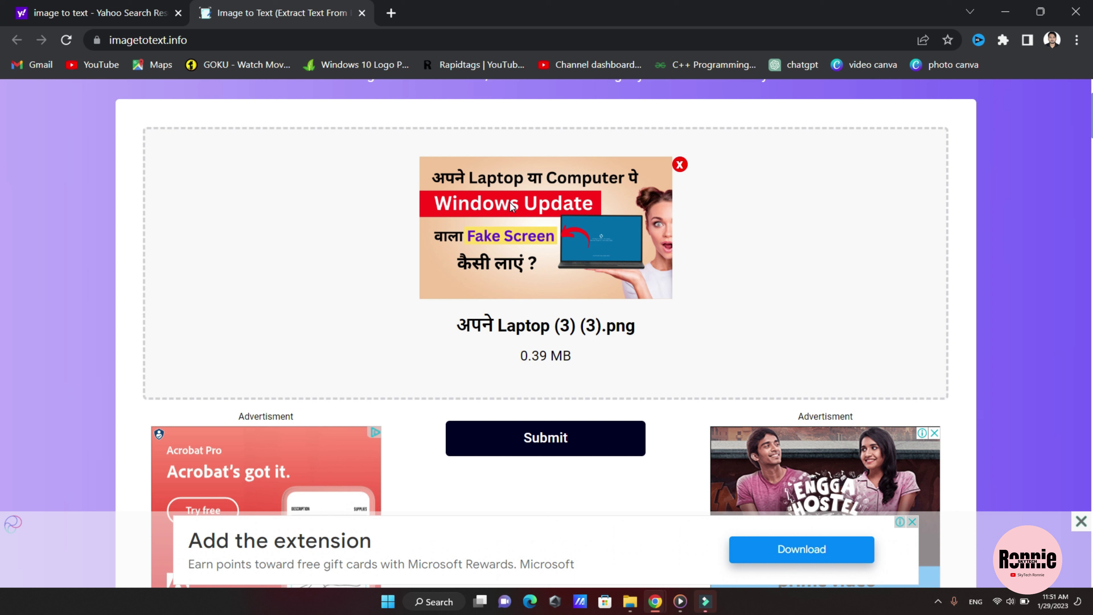
Step: Submit the image for extraction and copy the recognised Hindi/English text to the clipboard
{"action": "left_click", "coordinate": [529, 450]}
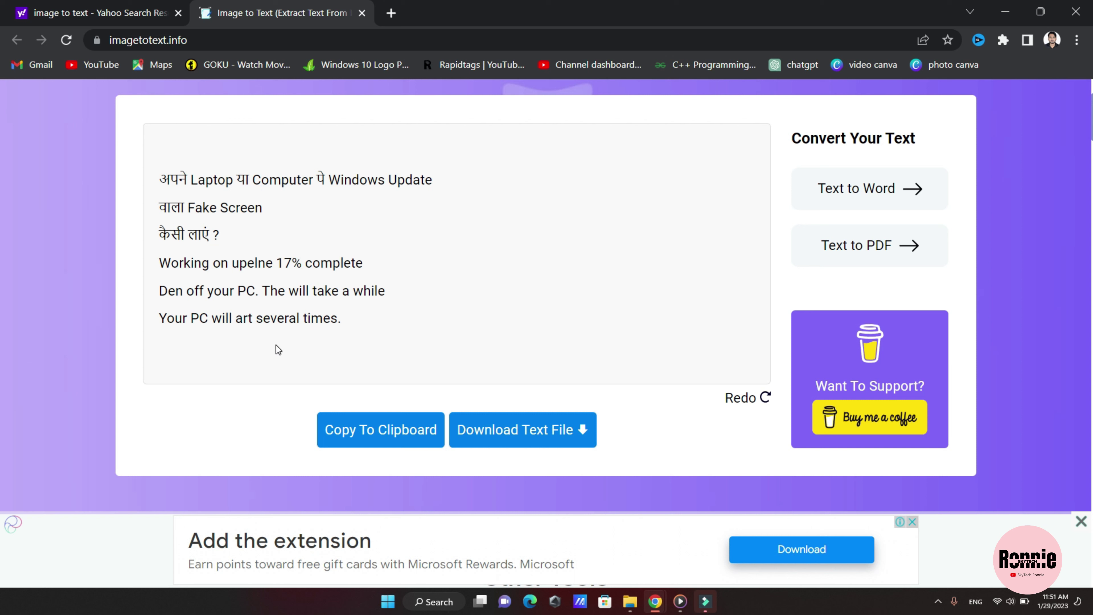
{"action": "left_click", "coordinate": [360, 430]}
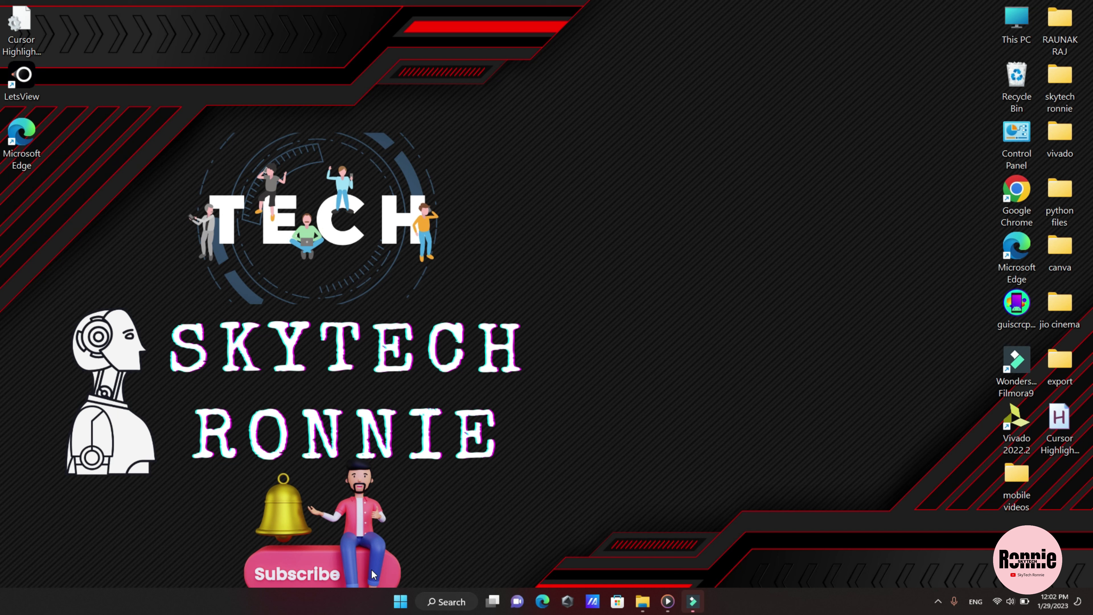
Step: Launch Word from Windows Search under Recent and create a blank document, Document1
{"action": "left_click", "coordinate": [443, 601]}
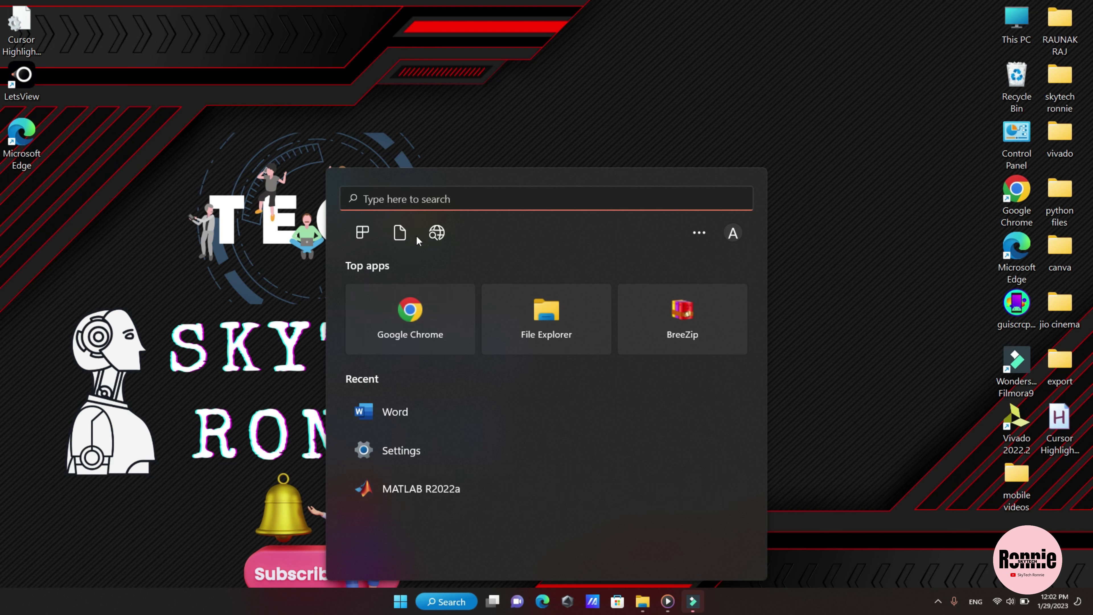
{"action": "left_click", "coordinate": [414, 411]}
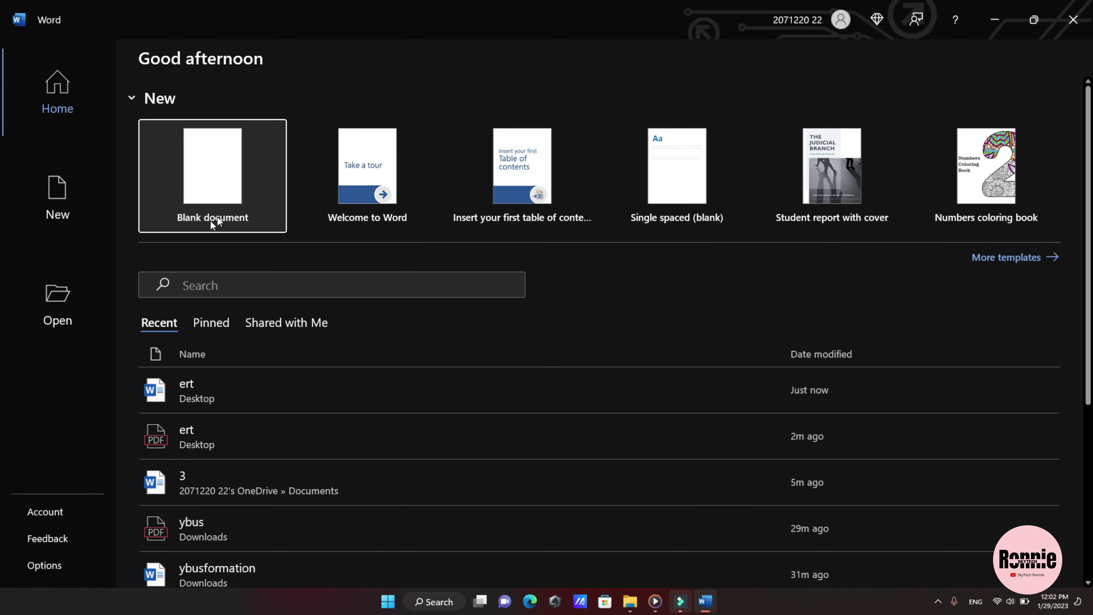
{"action": "left_click", "coordinate": [204, 197]}
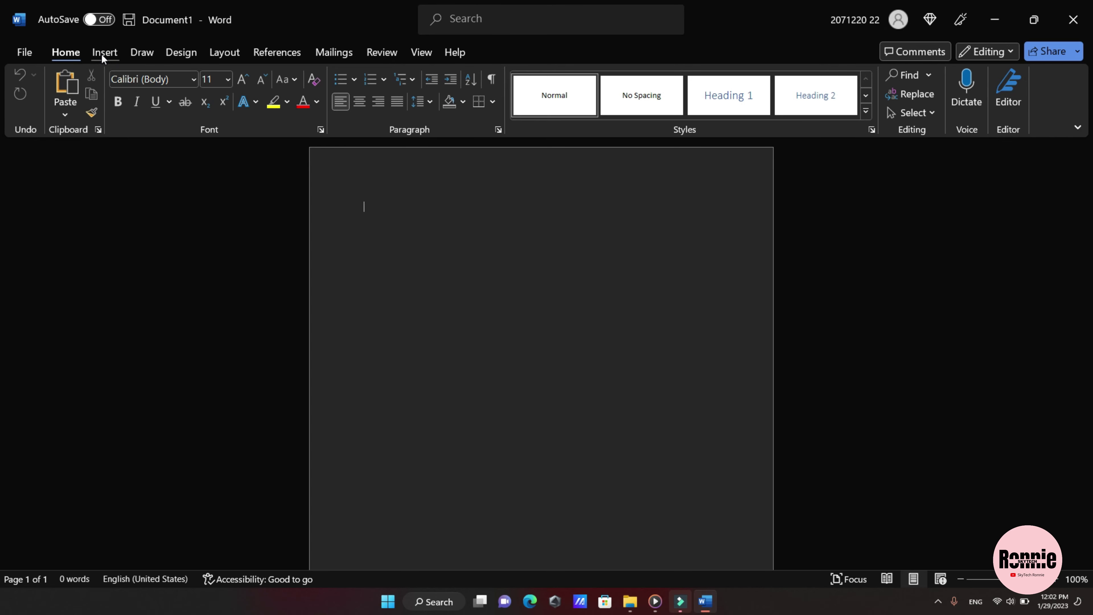
Step: Insert the LaptopComputer (2) picture from the Downloads folder via Pictures > This Device
{"action": "left_click", "coordinate": [105, 53]}
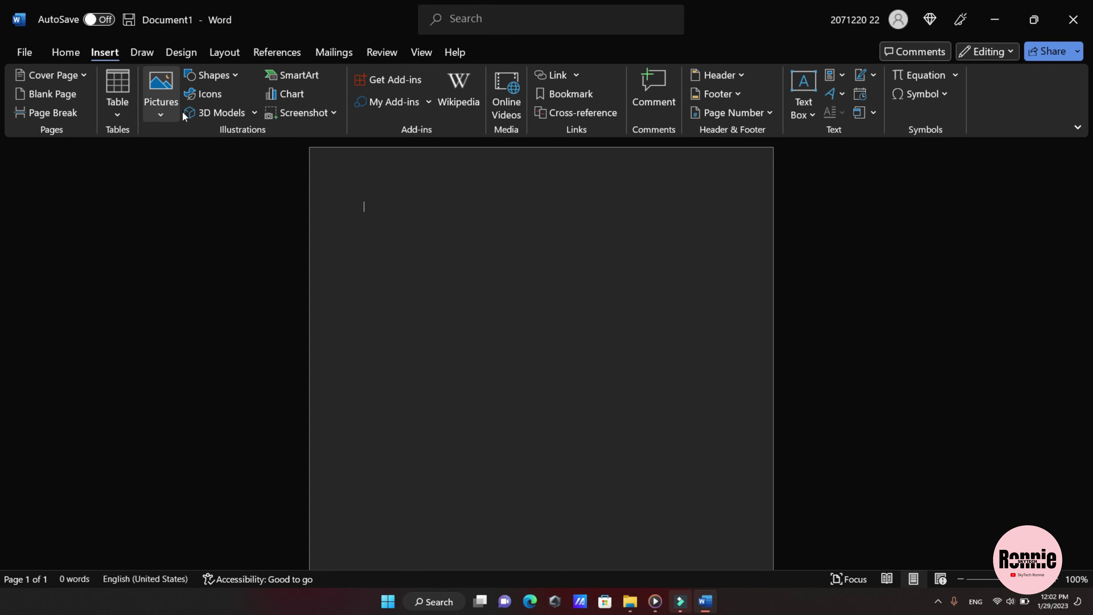
{"action": "left_click", "coordinate": [158, 118]}
{"action": "left_click", "coordinate": [204, 157]}
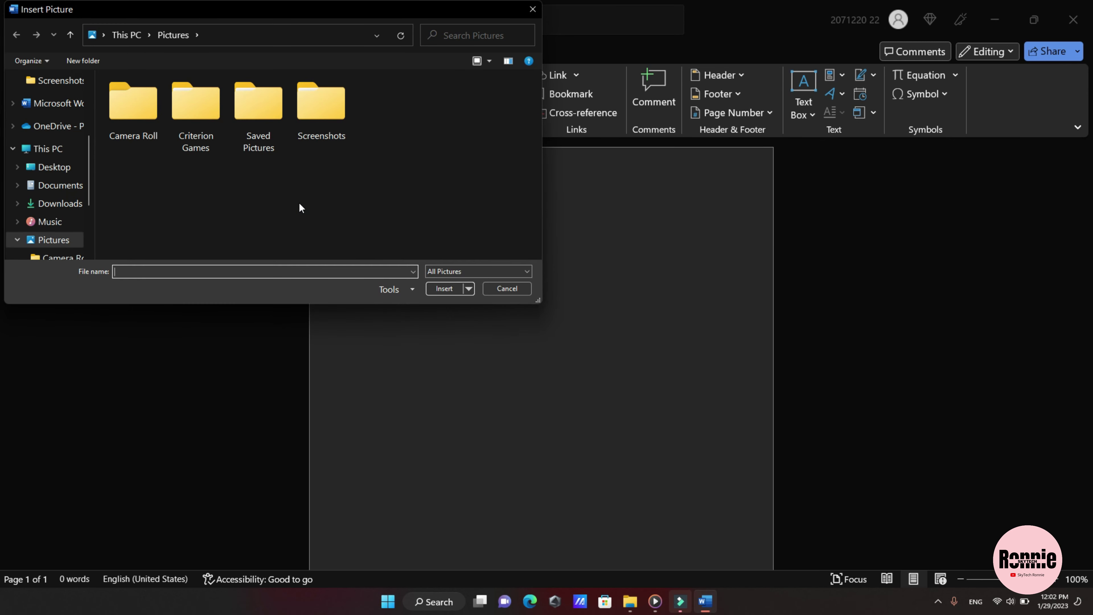
{"action": "scroll", "coordinate": [67, 189], "scroll_direction": "up", "scroll_amount": 2}
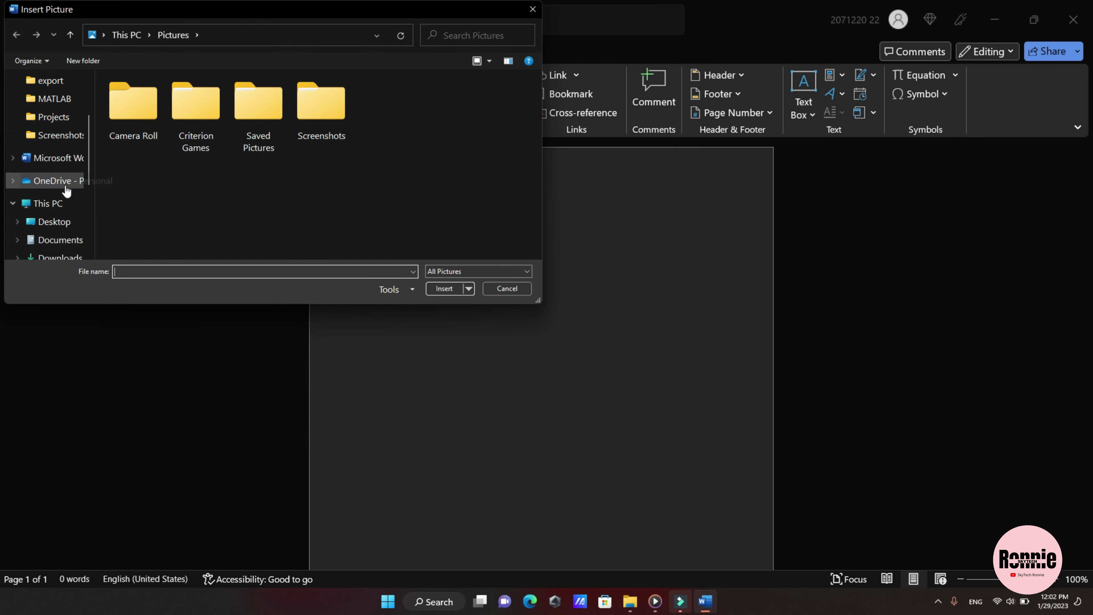
{"action": "scroll", "coordinate": [65, 190], "scroll_direction": "up", "scroll_amount": 1}
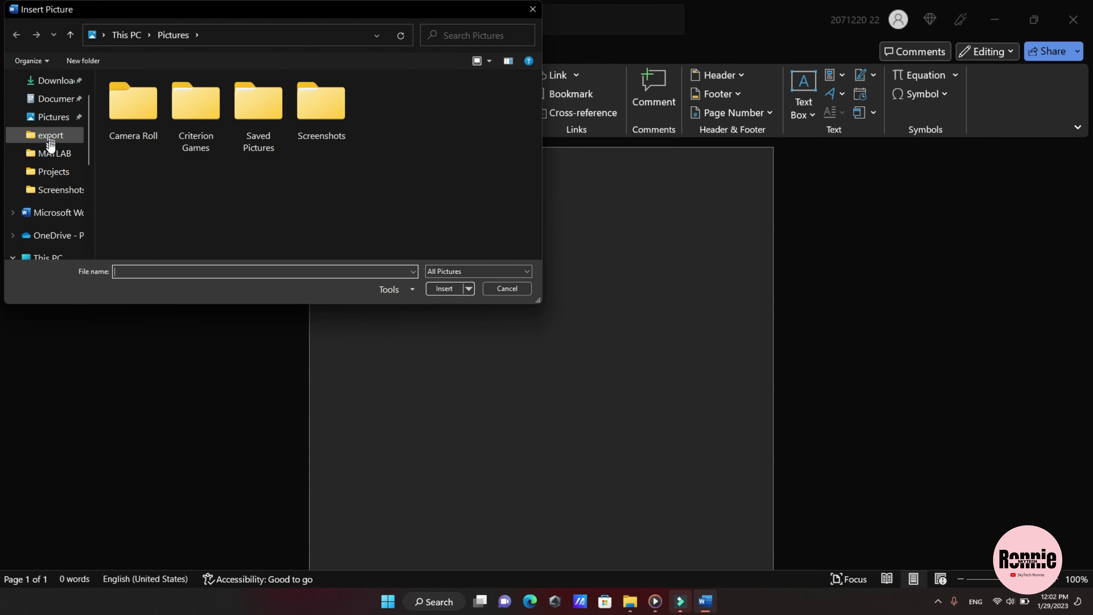
{"action": "left_click", "coordinate": [50, 82]}
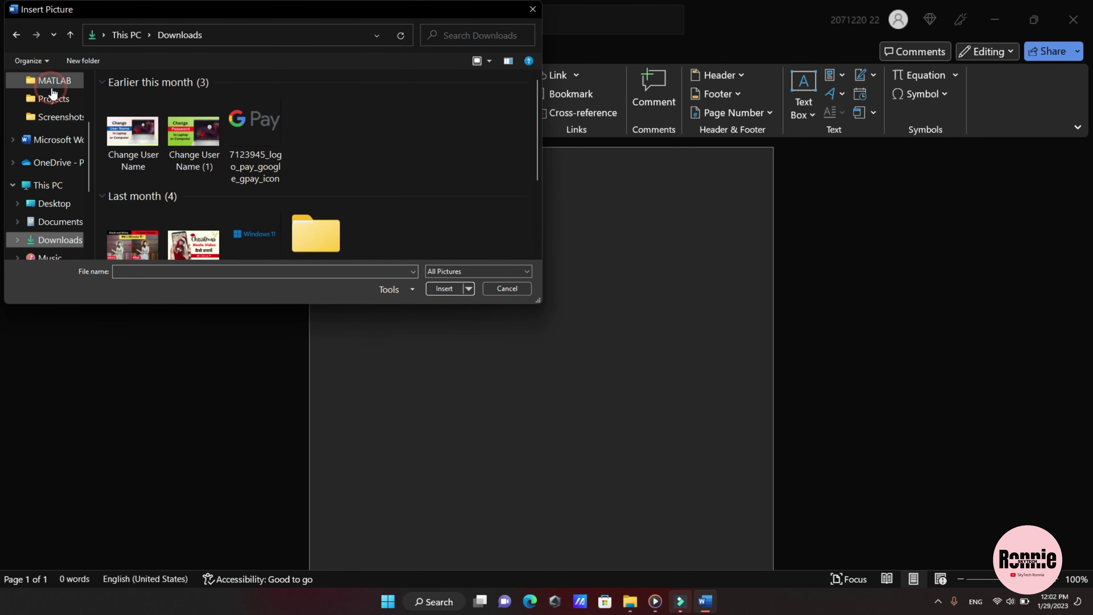
{"action": "scroll", "coordinate": [396, 183], "scroll_direction": "down", "scroll_amount": 2}
{"action": "scroll", "coordinate": [396, 182], "scroll_direction": "down", "scroll_amount": 5}
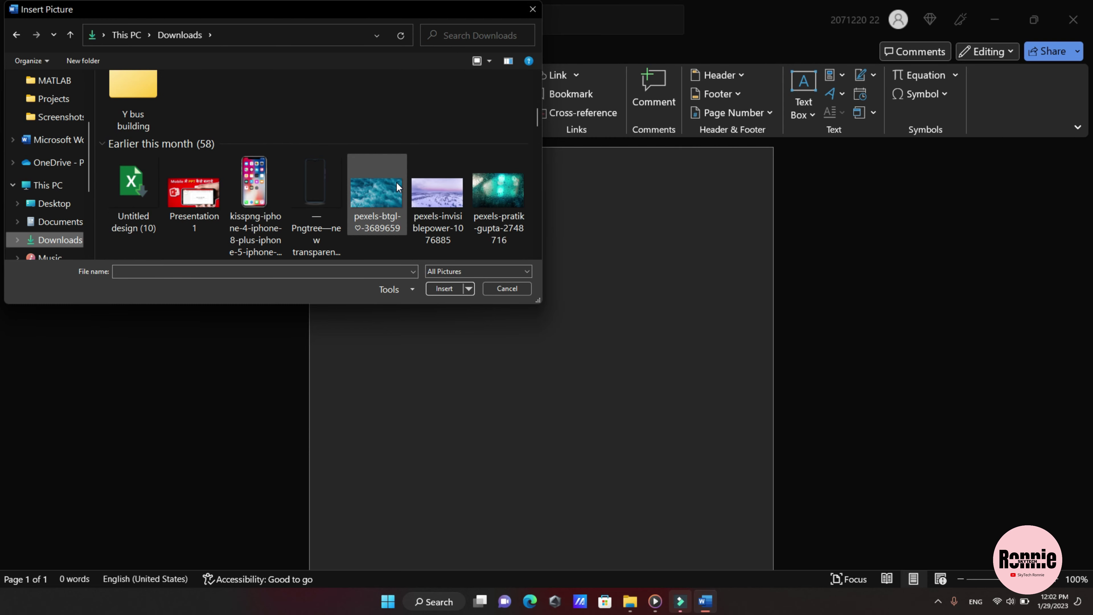
{"action": "scroll", "coordinate": [396, 182], "scroll_direction": "down", "scroll_amount": 2}
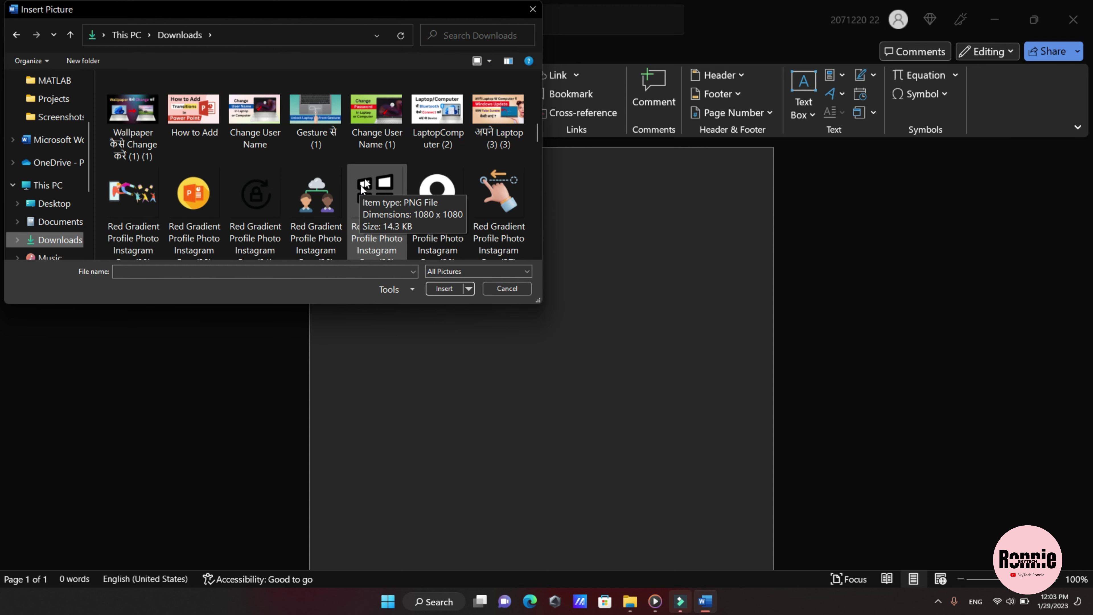
{"action": "left_click", "coordinate": [437, 114]}
{"action": "left_click", "coordinate": [444, 291]}
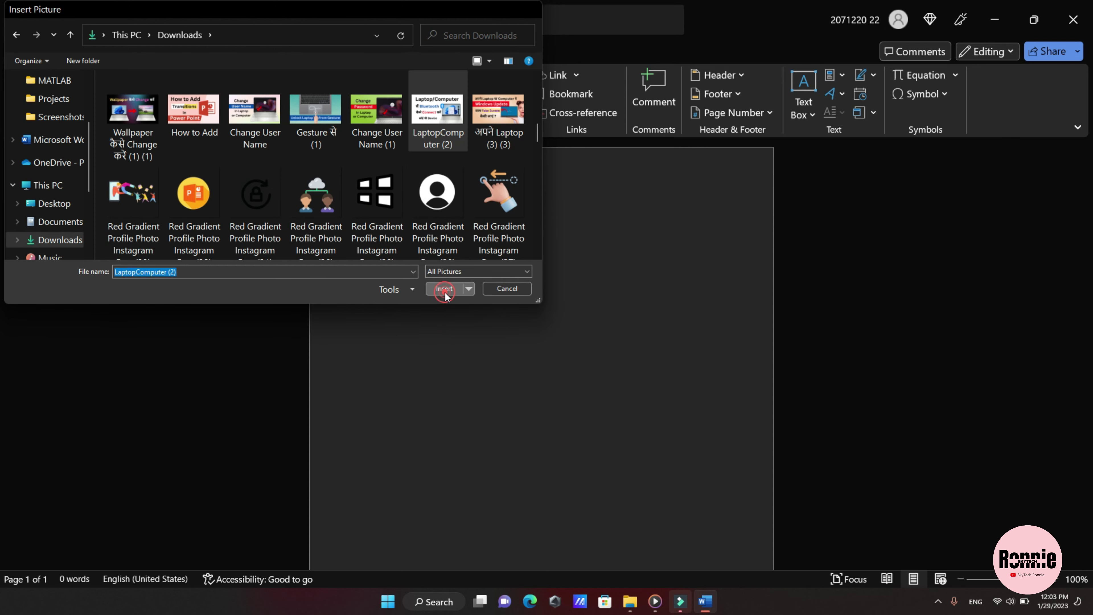
Step: Enlarge the picture to 4.59" × 8.16" with Square wrapping, and type 3 below it
{"action": "left_click_drag", "start_coordinate": [360, 403], "coordinate": [320, 426]}
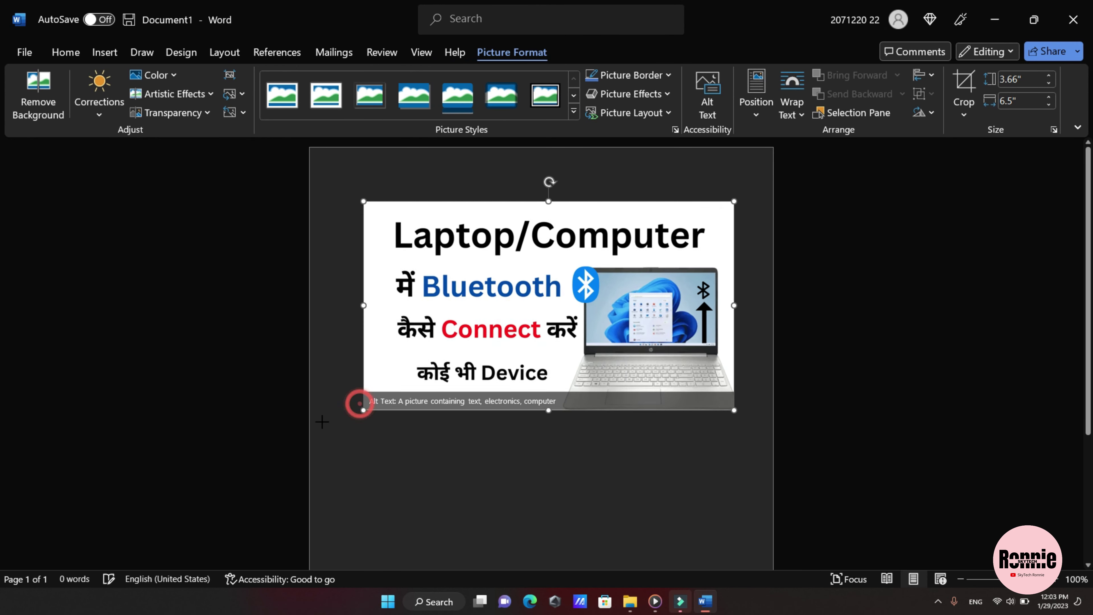
{"action": "left_click", "coordinate": [782, 210]}
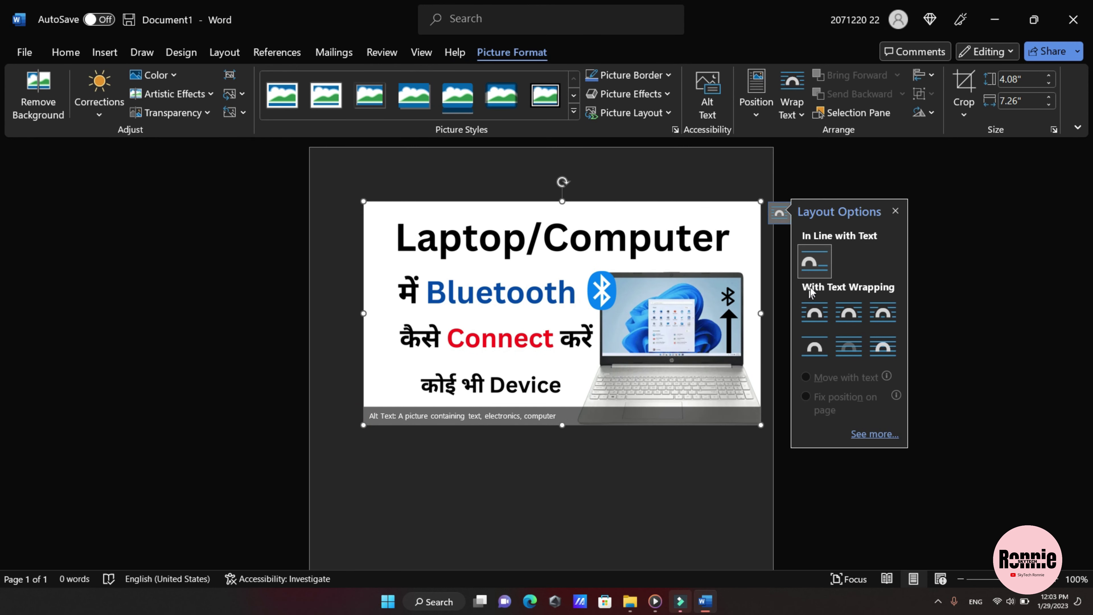
{"action": "left_click", "coordinate": [842, 314]}
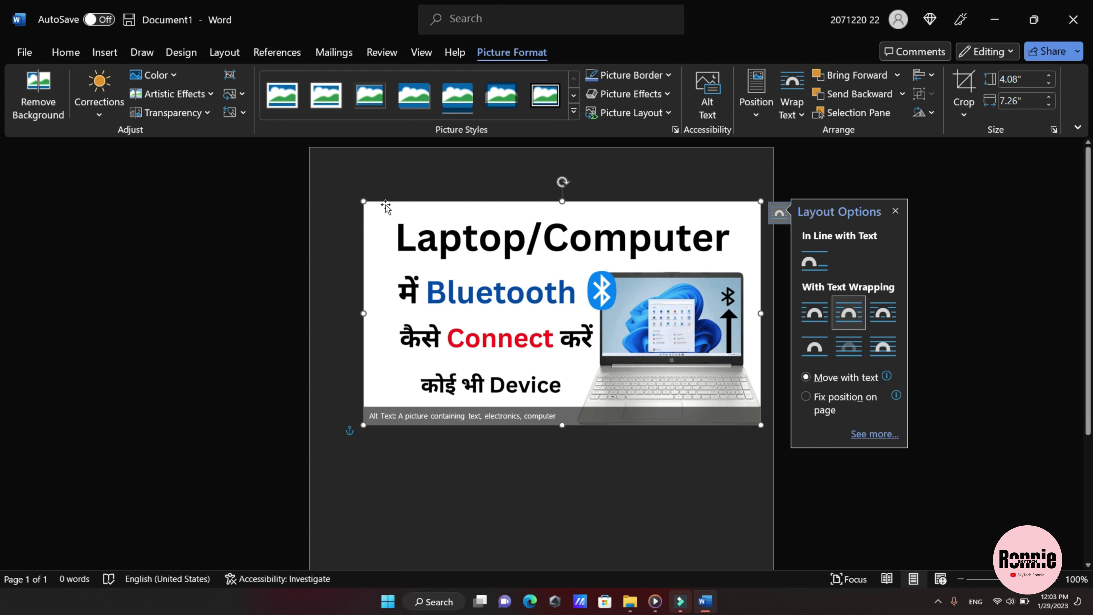
{"action": "left_click_drag", "start_coordinate": [364, 201], "coordinate": [314, 198]}
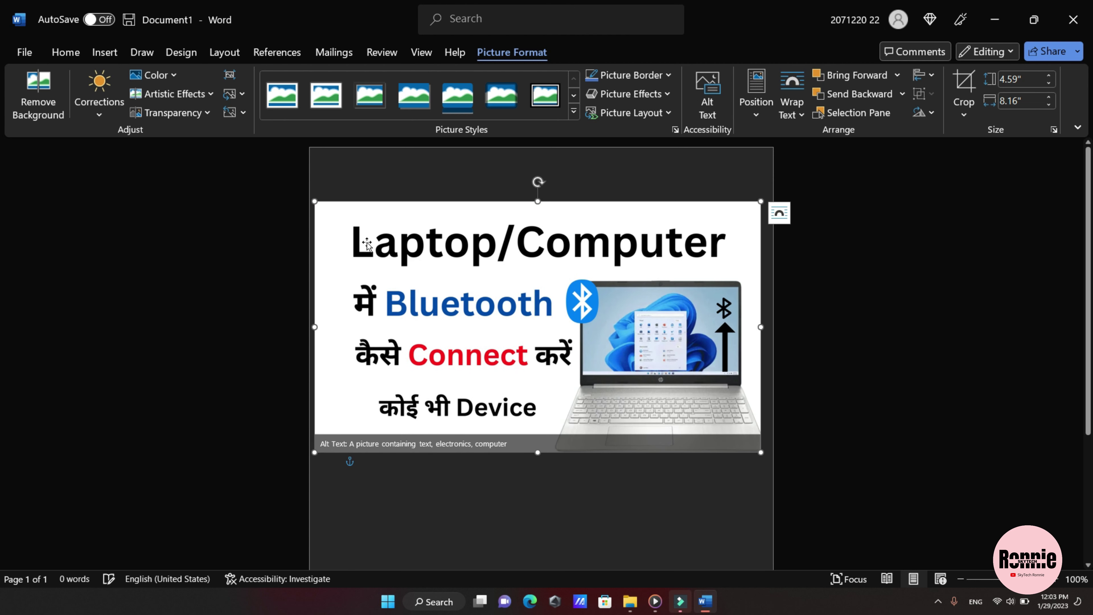
{"action": "left_click", "coordinate": [835, 310]}
{"action": "type", "text": "3"}
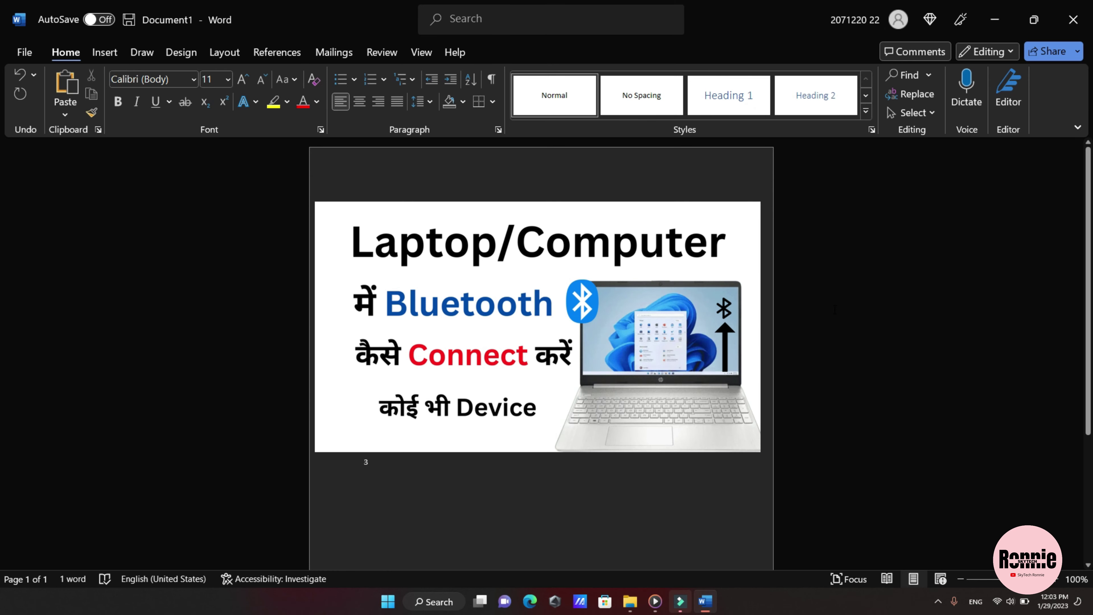
Step: Save the document as a PDF named ewq on the Desktop
{"action": "left_click", "coordinate": [24, 52]}
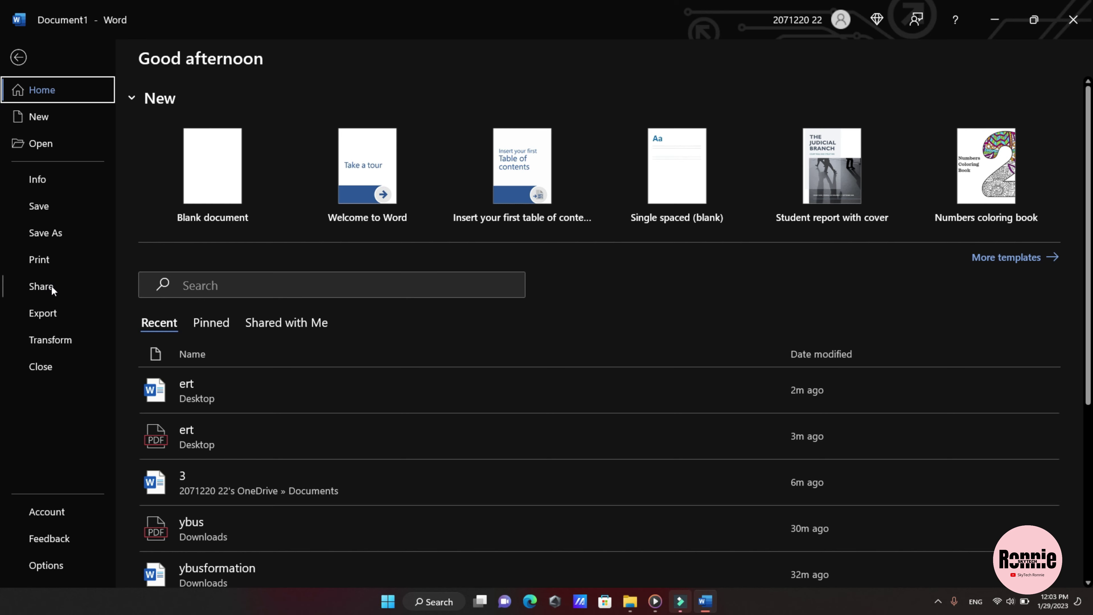
{"action": "left_click", "coordinate": [60, 234]}
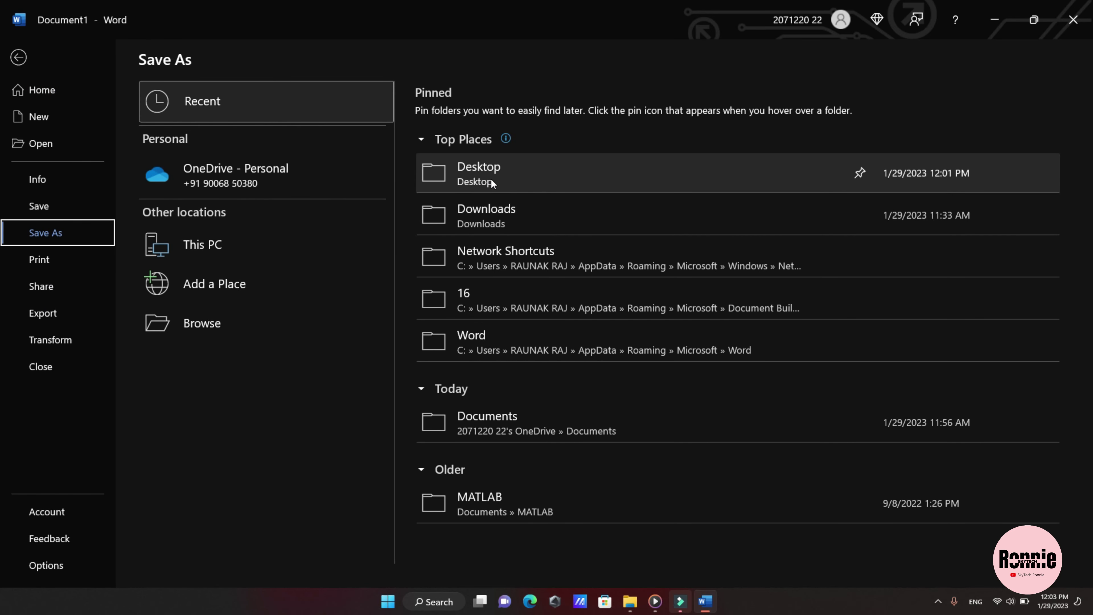
{"action": "mouse_move", "coordinate": [538, 175]}
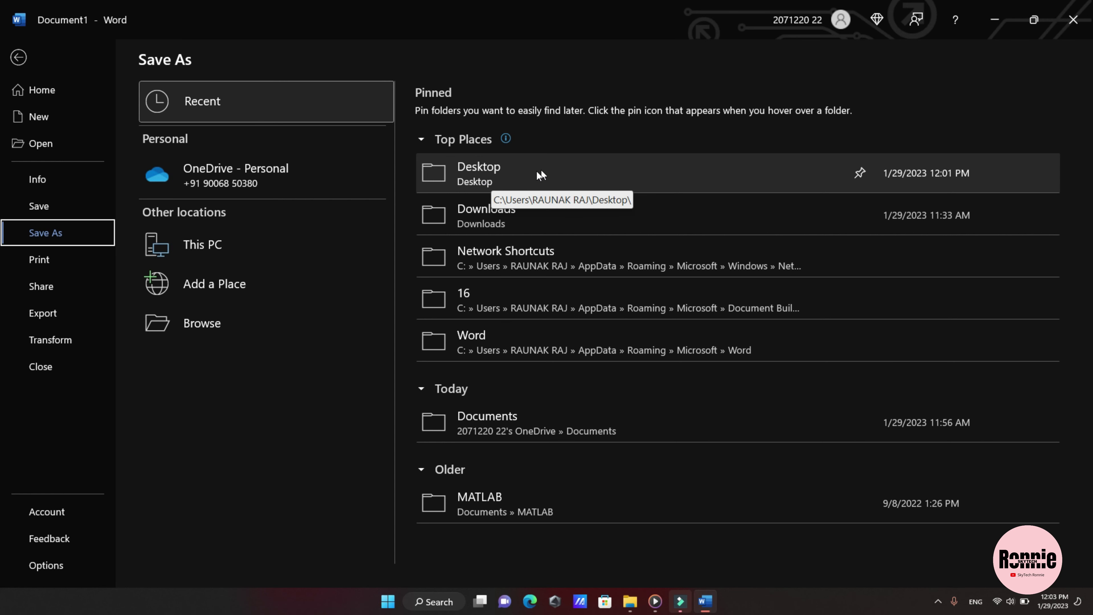
{"action": "left_click", "coordinate": [487, 168]}
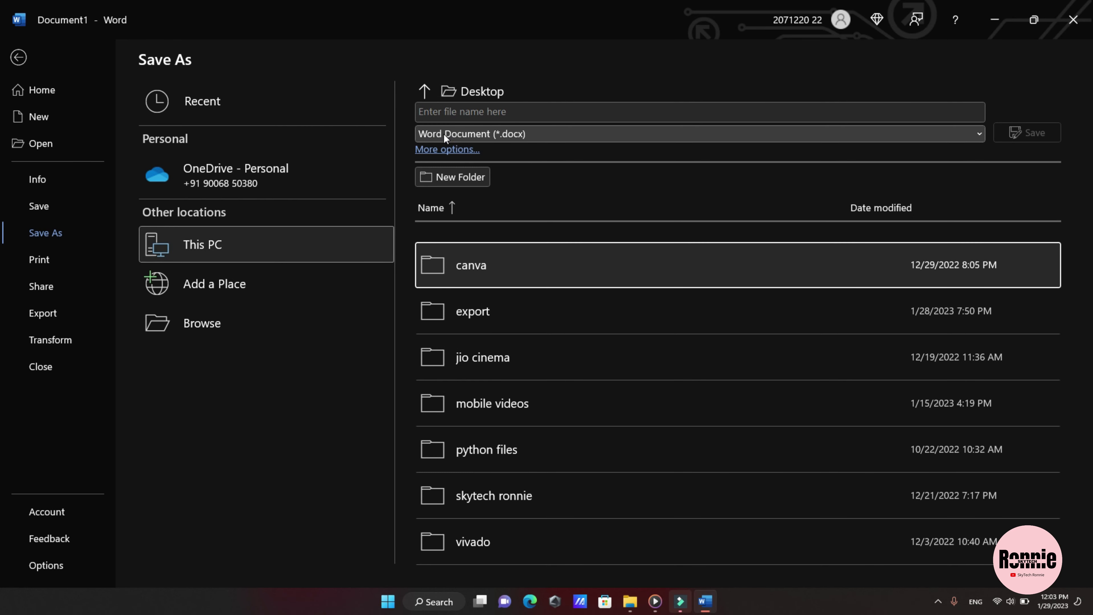
{"action": "left_click", "coordinate": [555, 134]}
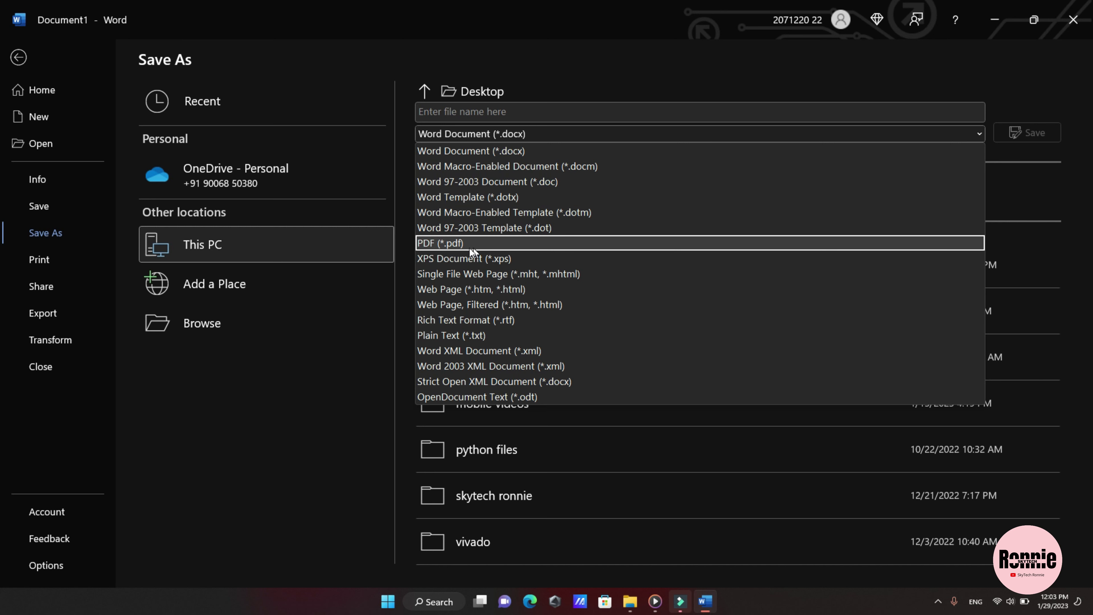
{"action": "left_click", "coordinate": [469, 243]}
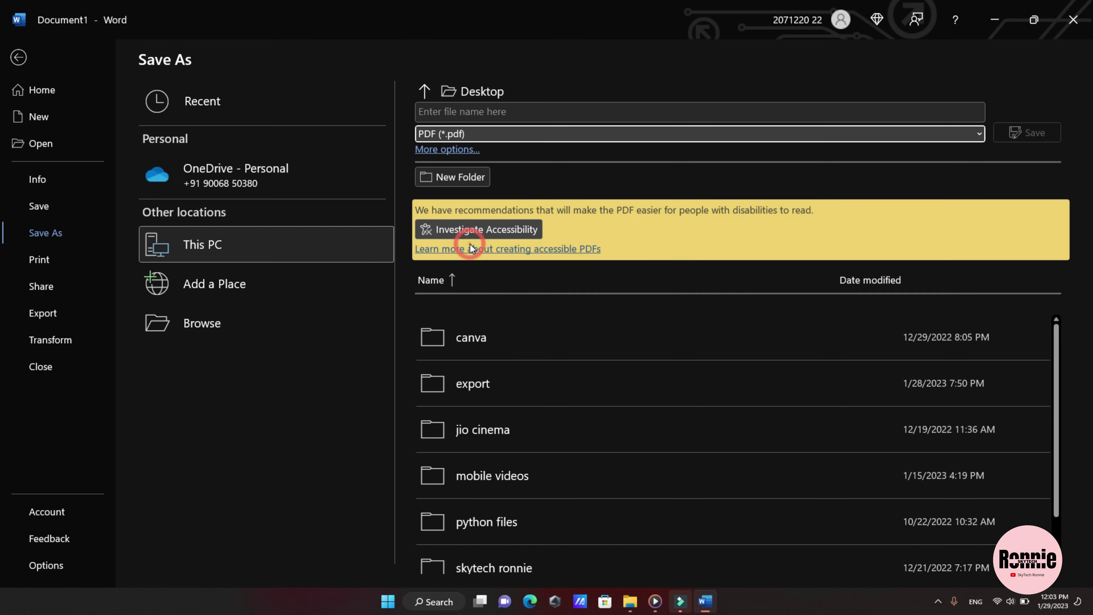
{"action": "left_click", "coordinate": [529, 113]}
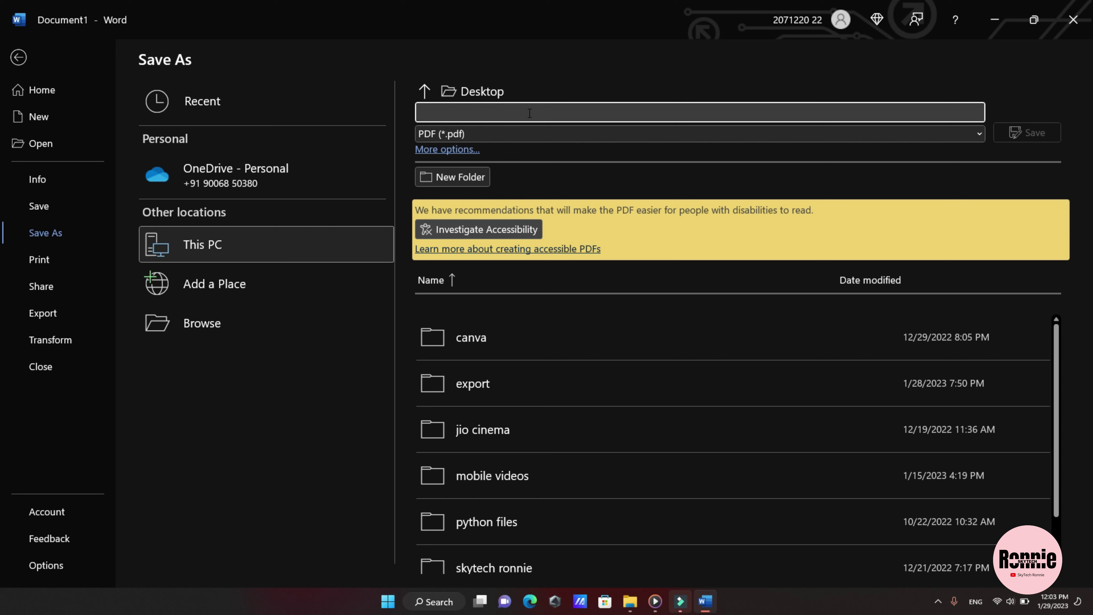
{"action": "type", "text": "ewq"}
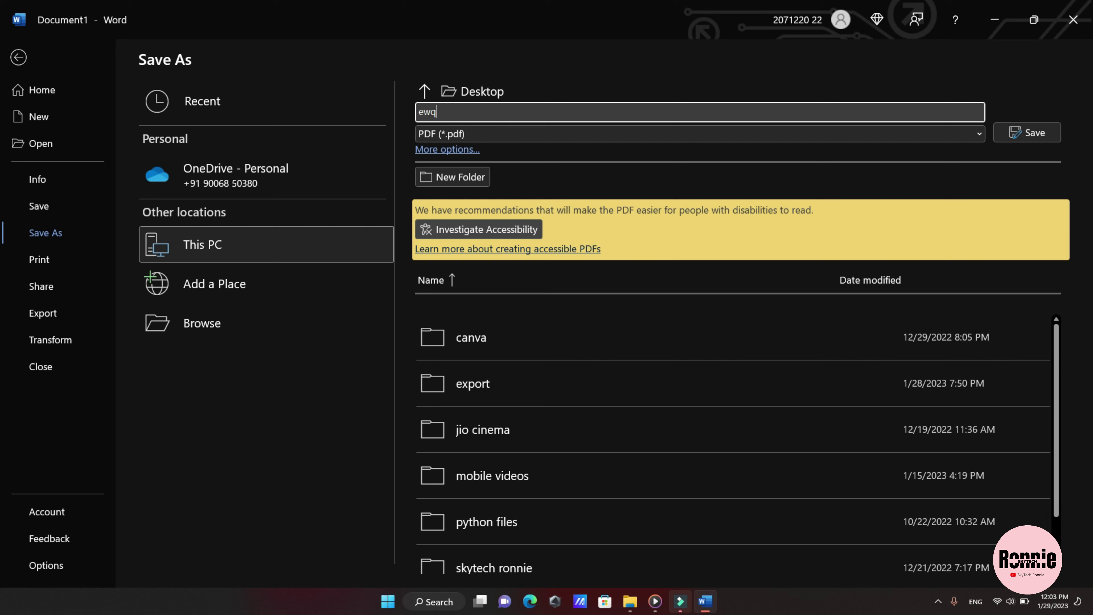
{"action": "left_click", "coordinate": [1017, 136]}
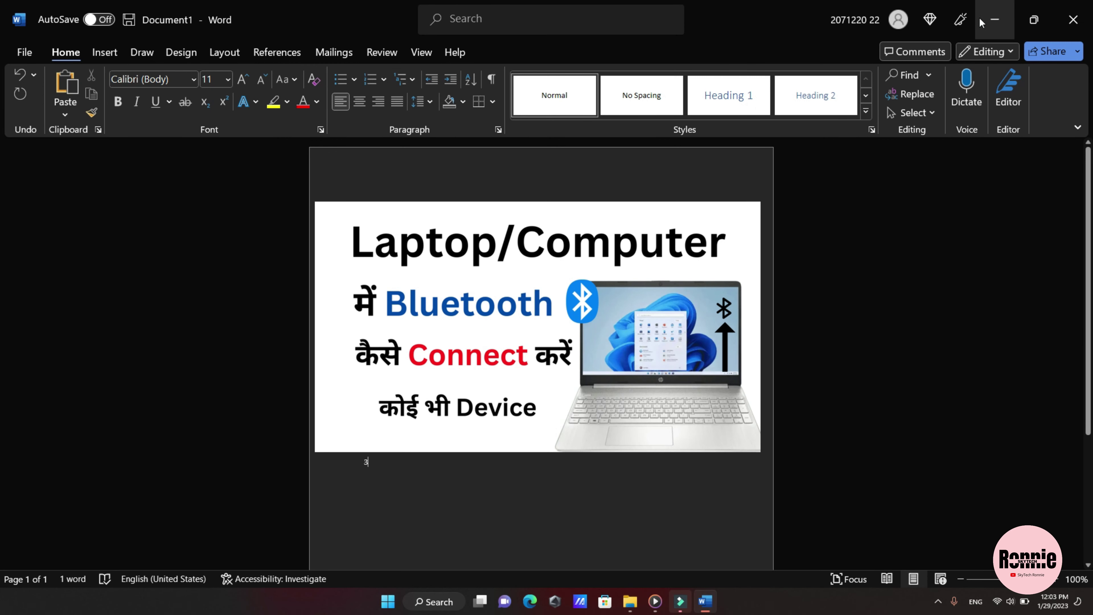
Step: Open ewq.pdf from the desktop to check it, then minimize the viewer
{"action": "left_click", "coordinate": [993, 20]}
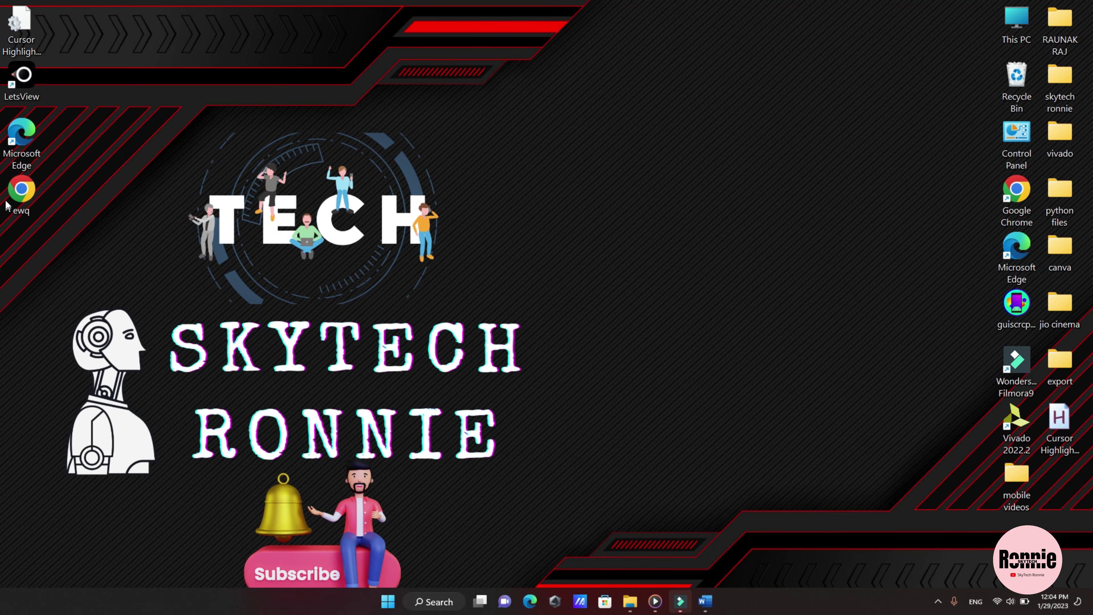
{"action": "double_click", "coordinate": [24, 207]}
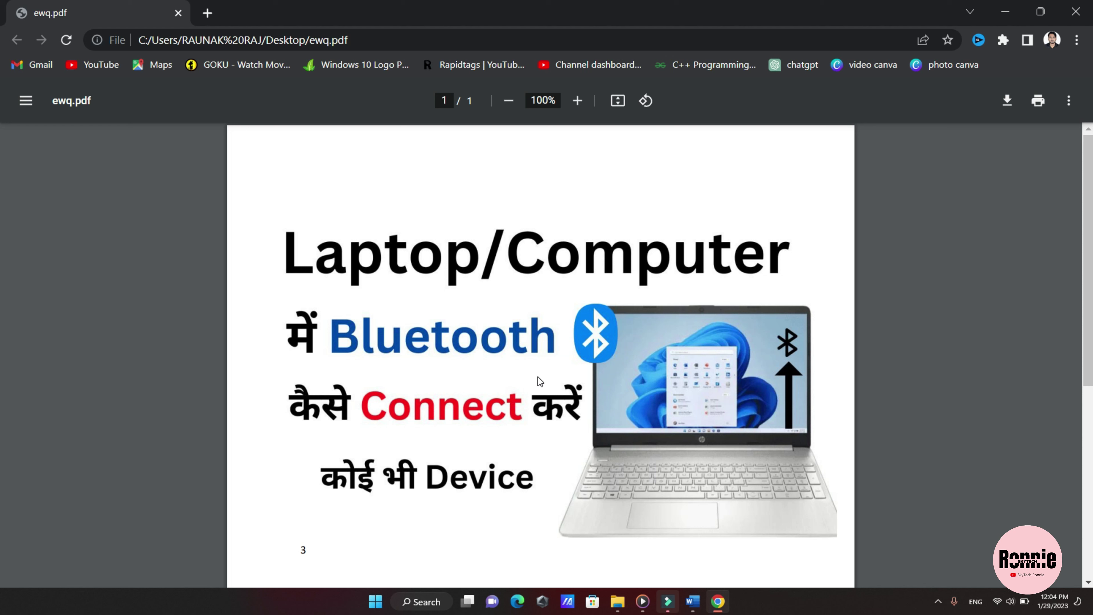
{"action": "left_click", "coordinate": [1089, 611]}
Step: Relaunch Word maximized and browse to the Desktop folder on the Open page to list ewq
{"action": "mouse_move", "coordinate": [717, 601]}
{"action": "left_click", "coordinate": [452, 606]}
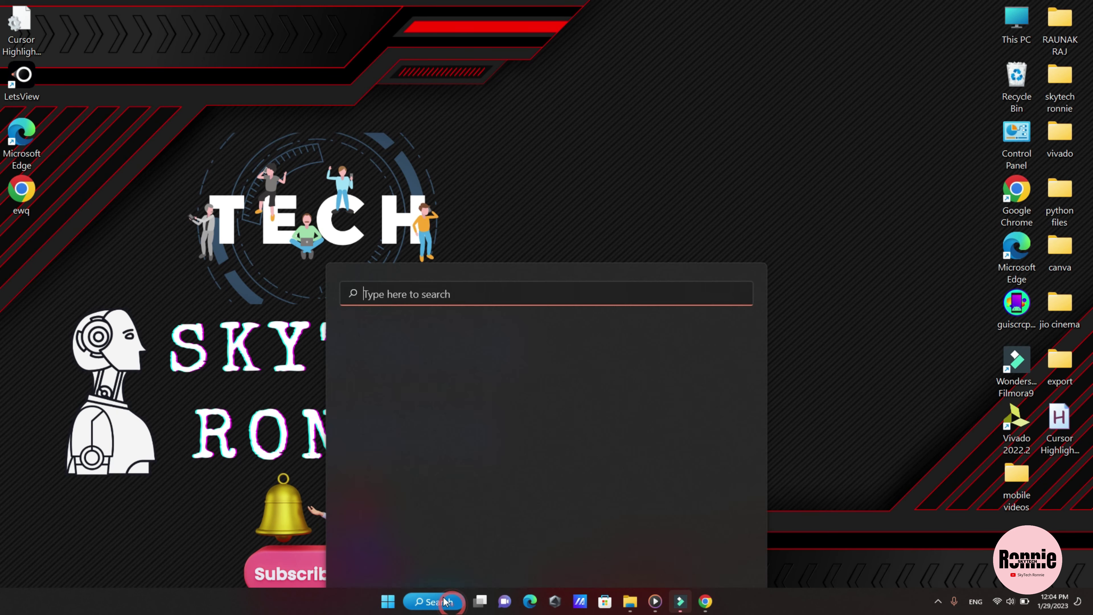
{"action": "left_click", "coordinate": [389, 415]}
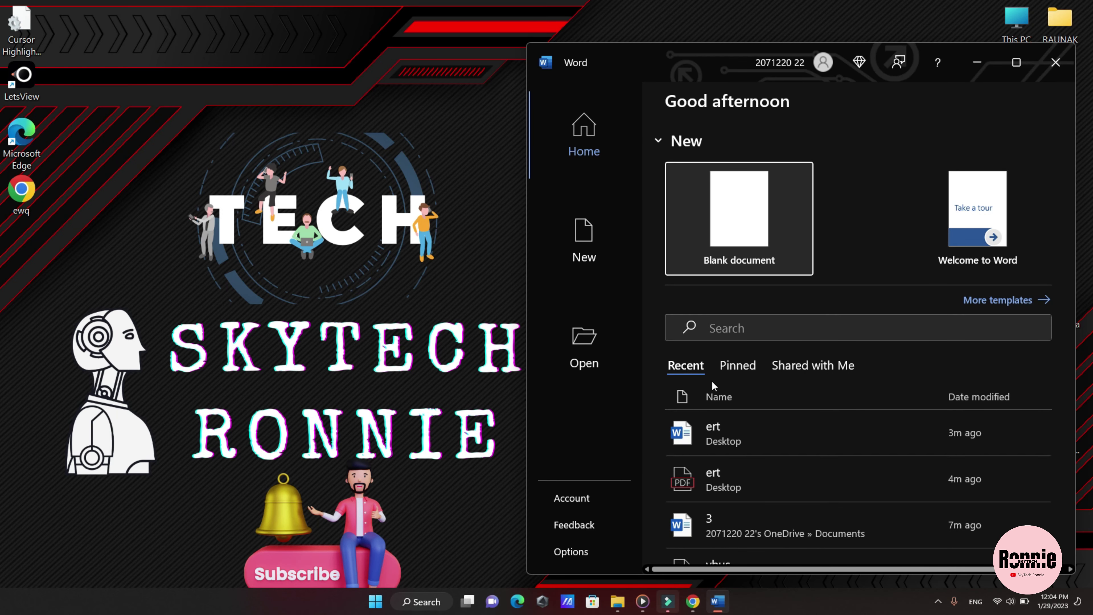
{"action": "left_click", "coordinate": [1029, 65]}
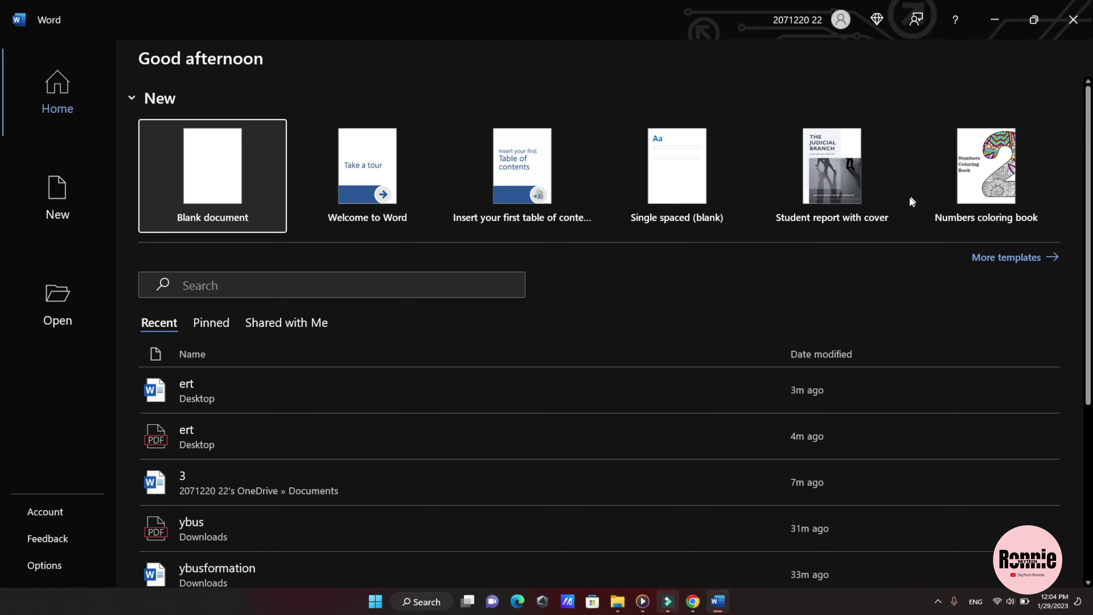
{"action": "left_click", "coordinate": [54, 301]}
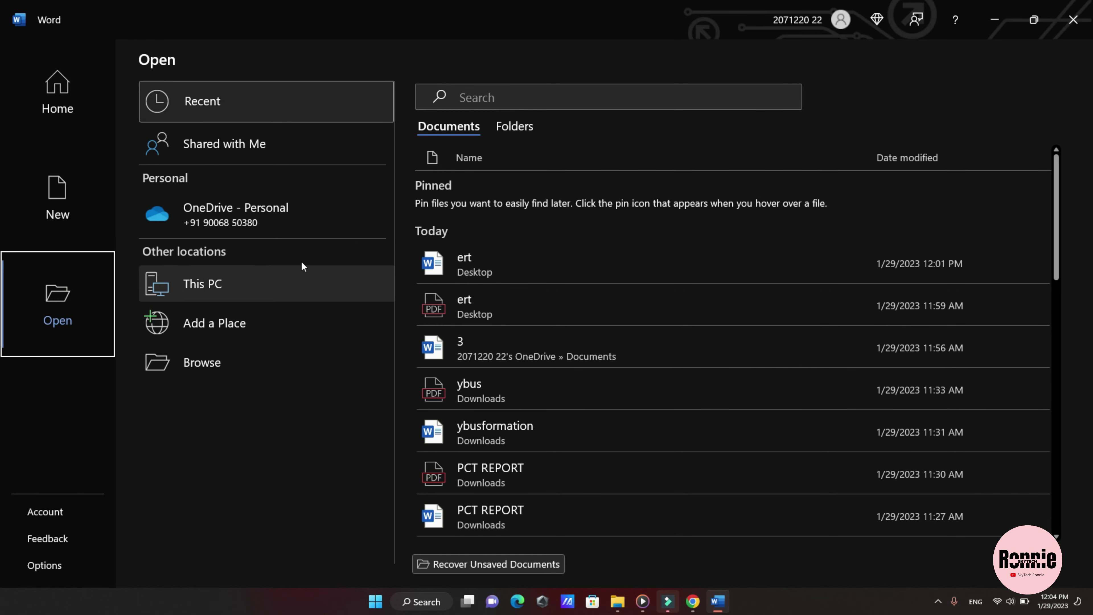
{"action": "left_click", "coordinate": [508, 125]}
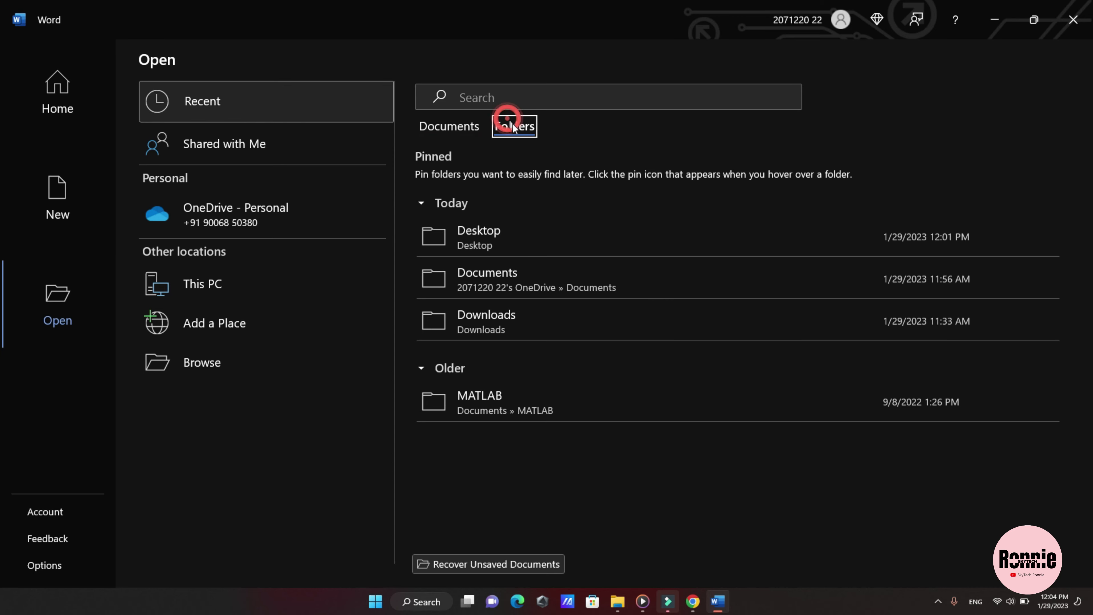
{"action": "left_click", "coordinate": [476, 236]}
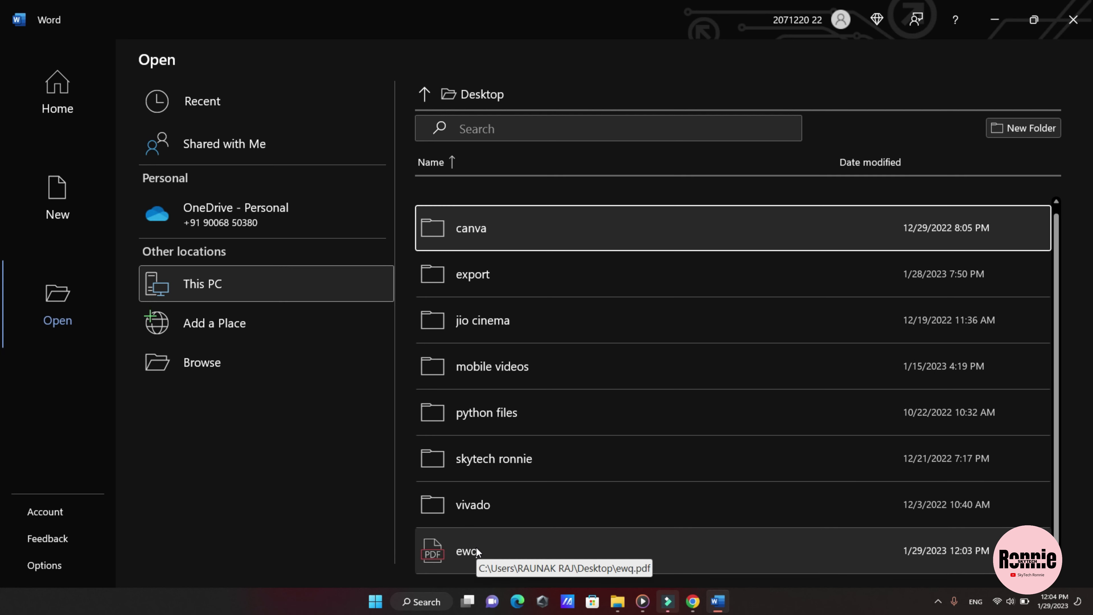
Step: Open ewq.pdf from the Desktop list and accept conversion into editable Hindi/English text
{"action": "left_click", "coordinate": [516, 550]}
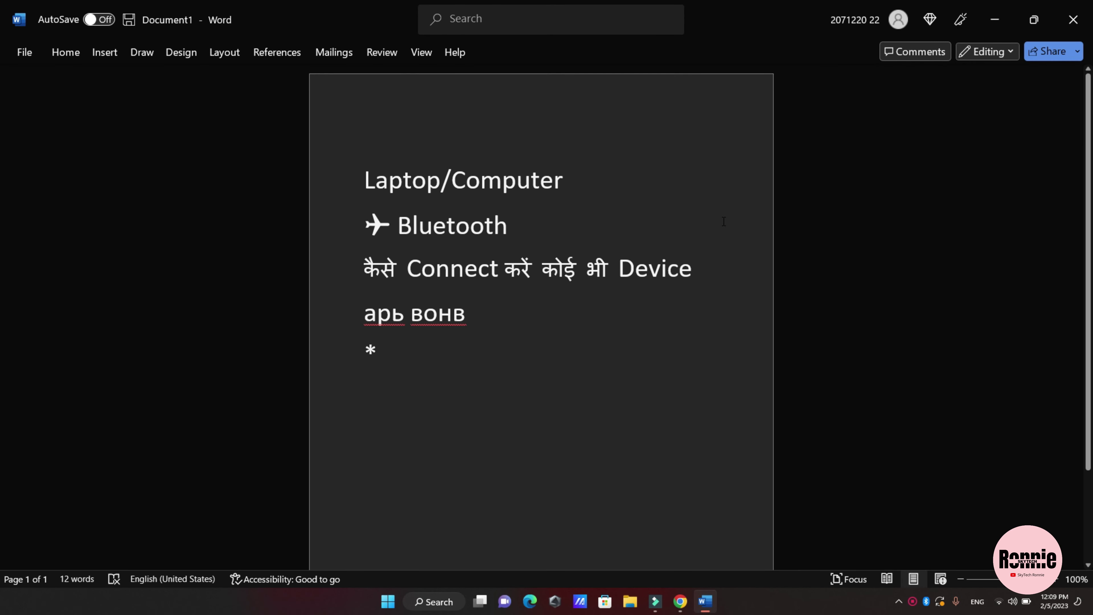
{"action": "type", "text": "3"}
{"action": "type", "text": "3"}
{"action": "key", "text": "BackSpace"}
{"action": "key", "text": "BackSpace"}
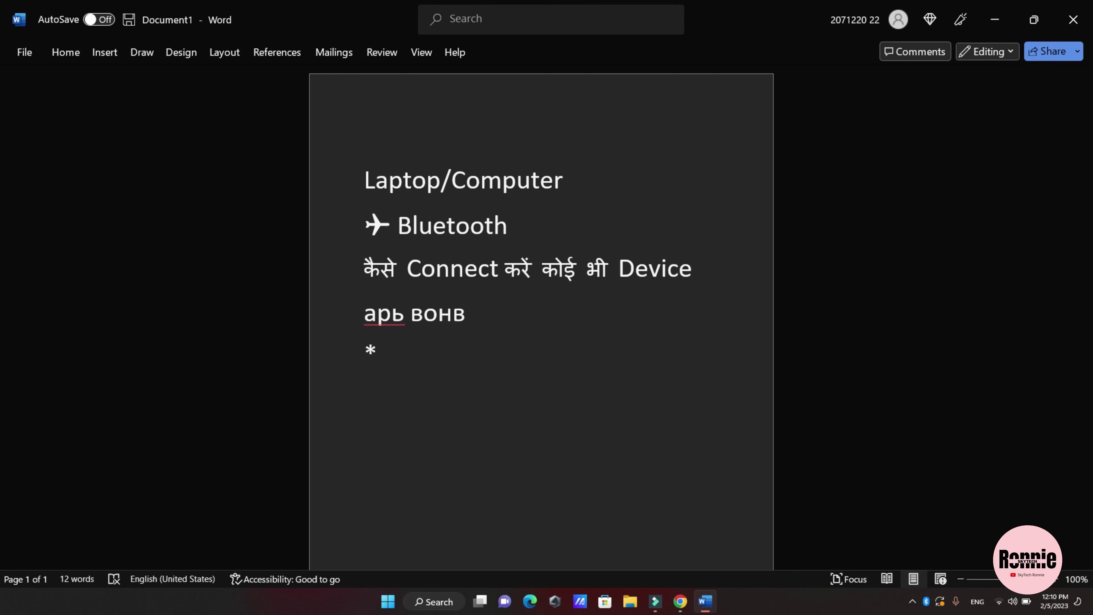